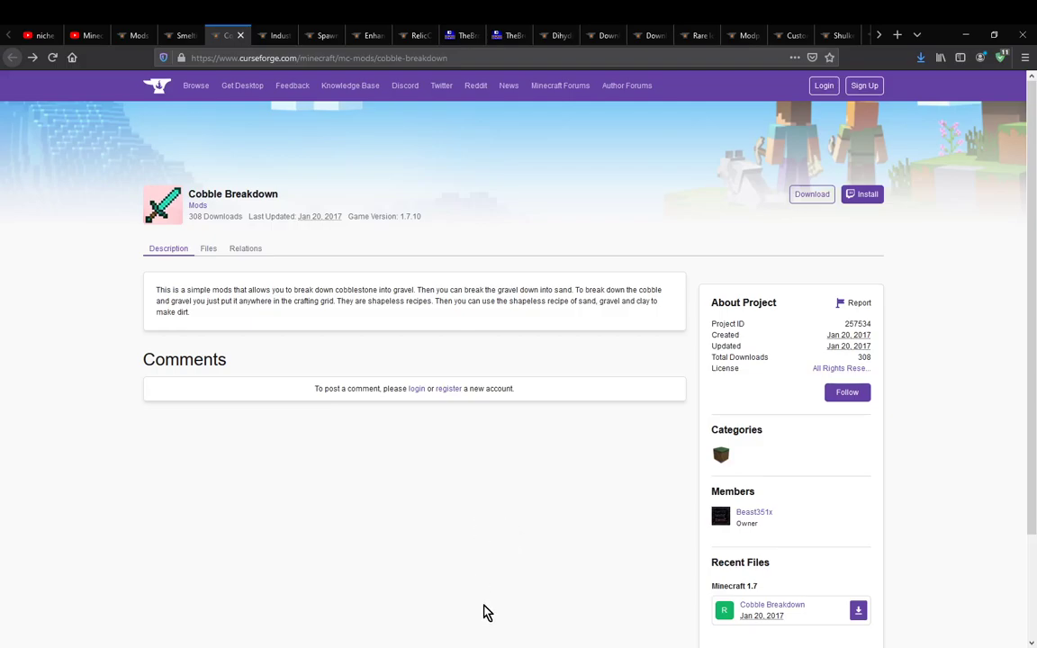
# Step: Show cobblestone's uses in NEI and page to the cobblestone-to-gravel shapeless recipe
pyautogui.hotkey('alt', 'Tab')
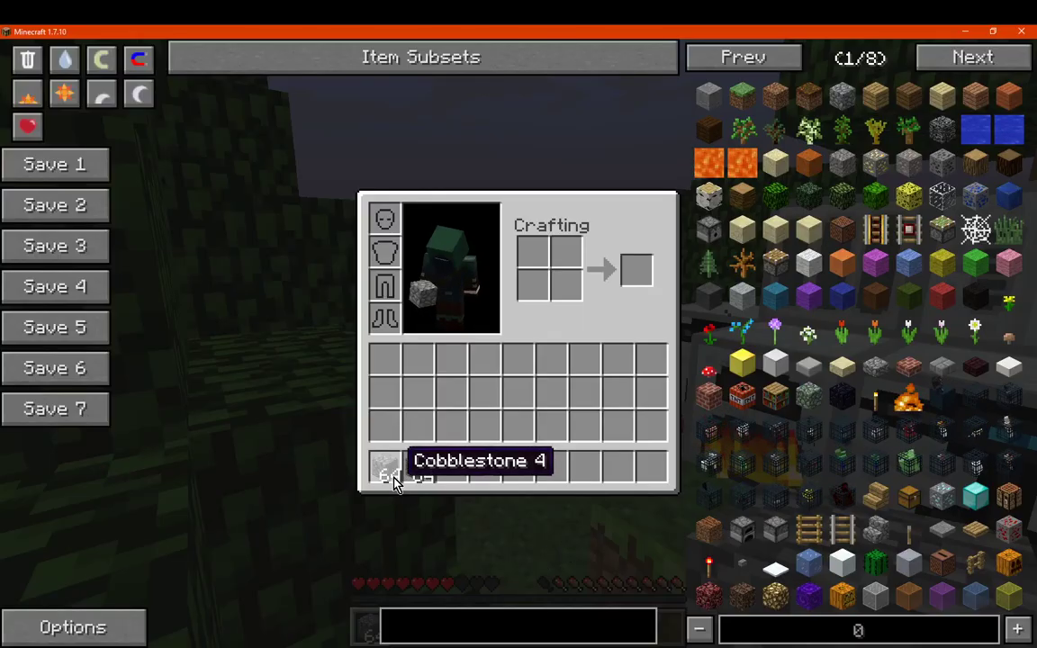
pyautogui.press('u')
pyautogui.click(399, 205)
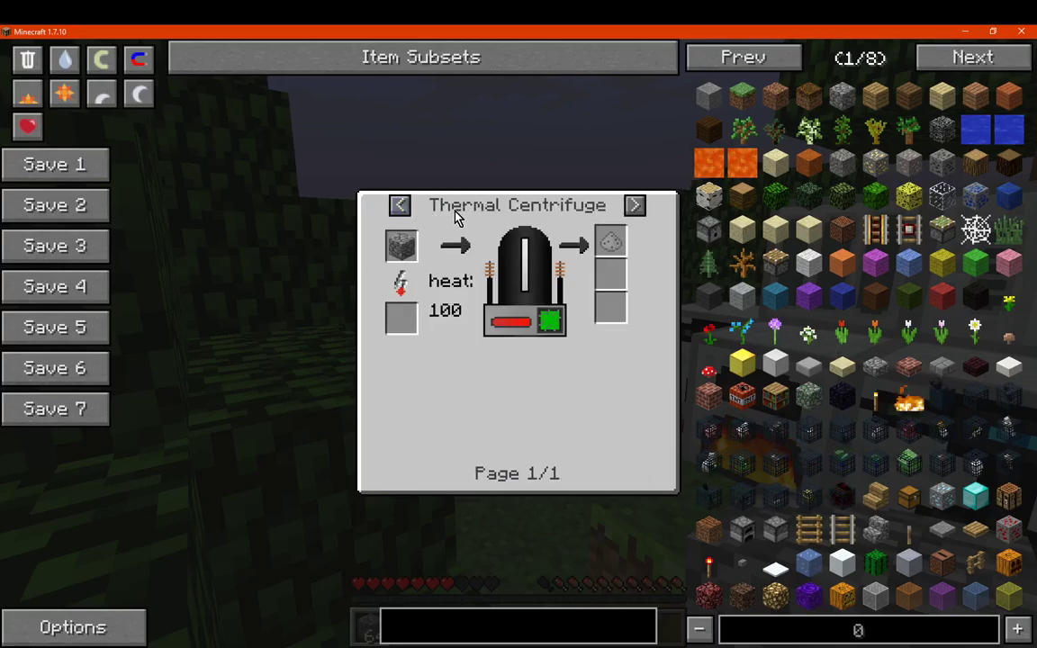
pyautogui.click(635, 205)
pyautogui.click(635, 205)
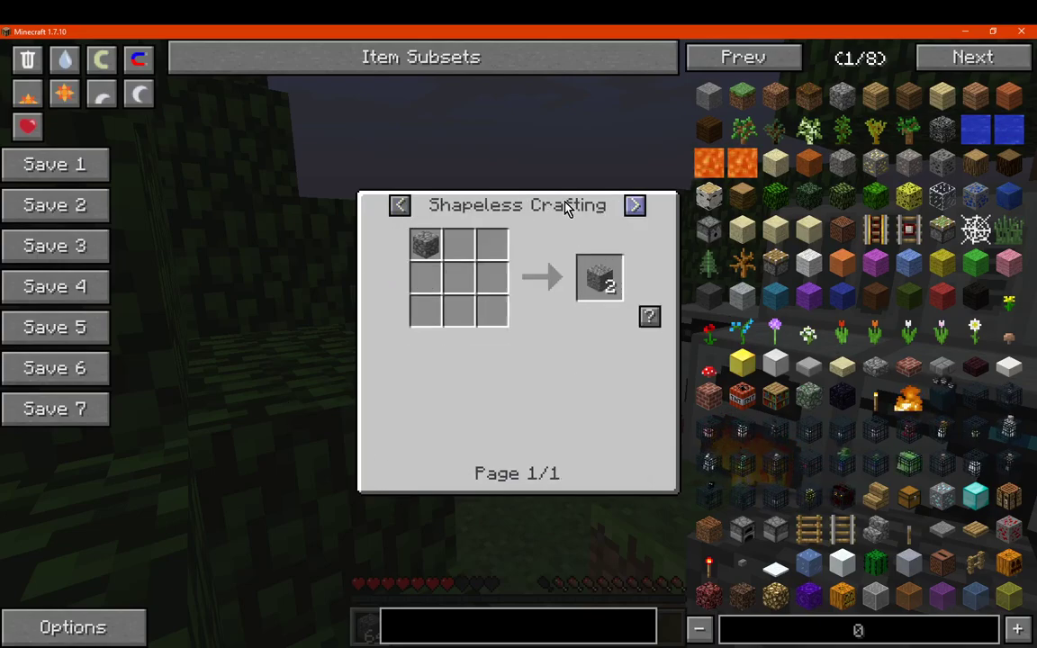
# Step: View gravel's crafting uses, then sand's shapeless recipe that makes dirt
pyautogui.rightClick(602, 287)
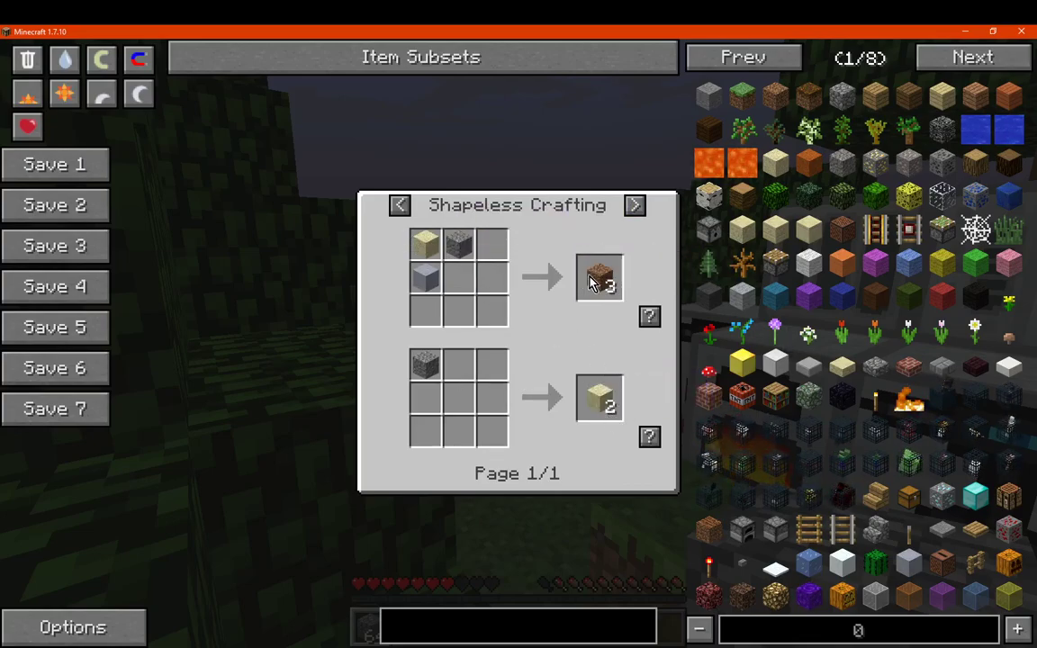
pyautogui.rightClick(605, 402)
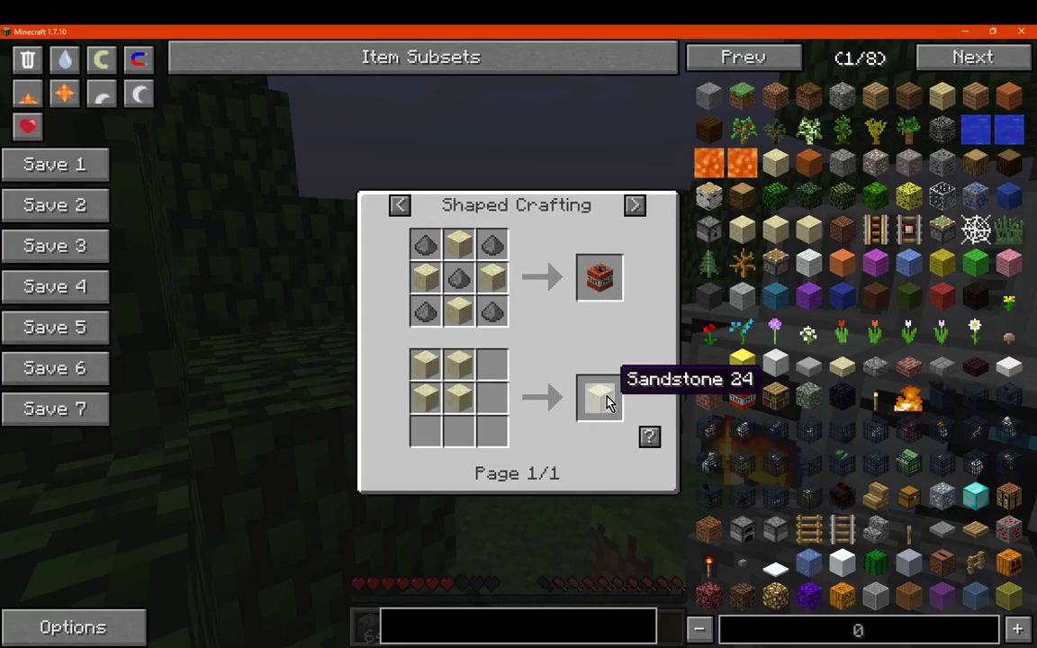
pyautogui.click(637, 207)
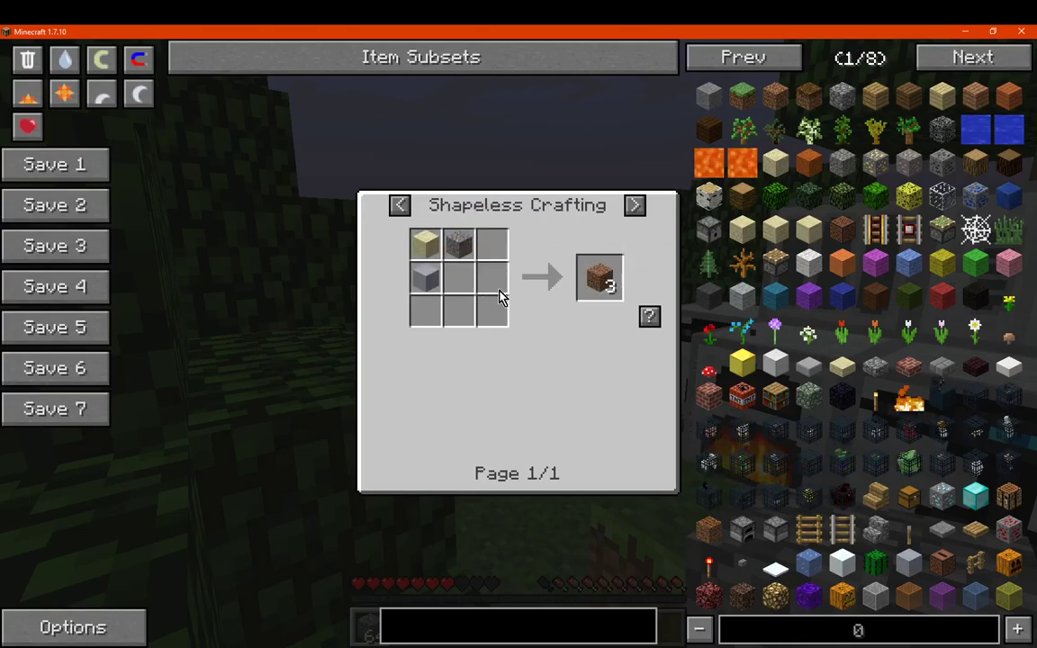
# Step: Look up dirt's recipes, cycling through the macerator and shapeless sand, gravel and clay ones
pyautogui.press('Escape')
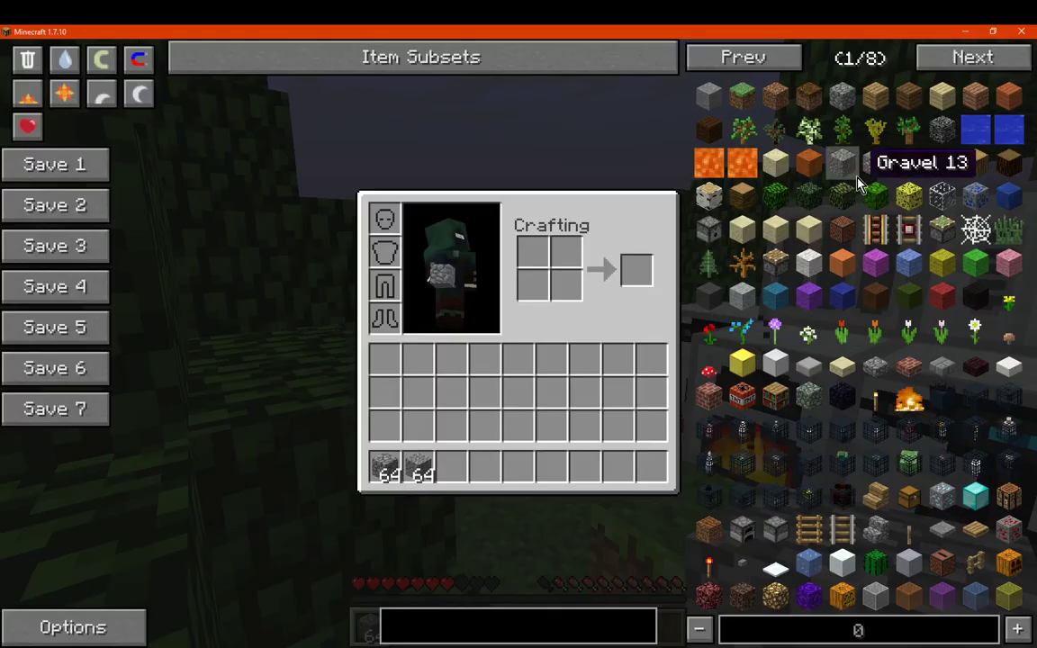
pyautogui.click(778, 97)
pyautogui.click(635, 206)
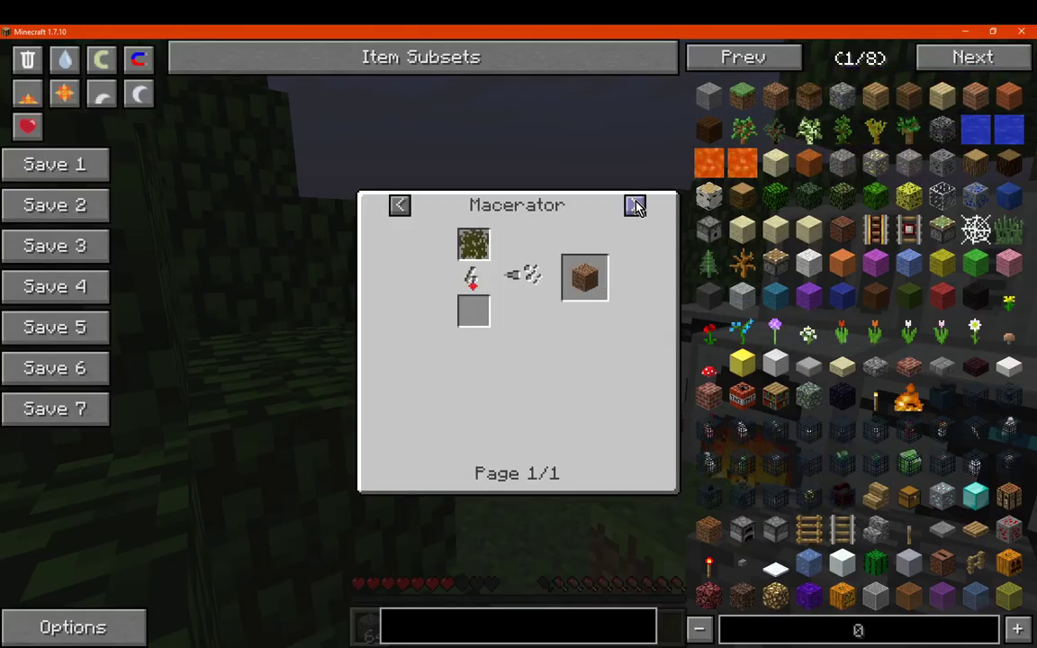
pyautogui.click(635, 205)
# Step: Close the NEI recipe view, returning to the survival inventory with two cobblestone stacks
pyautogui.press('Escape')
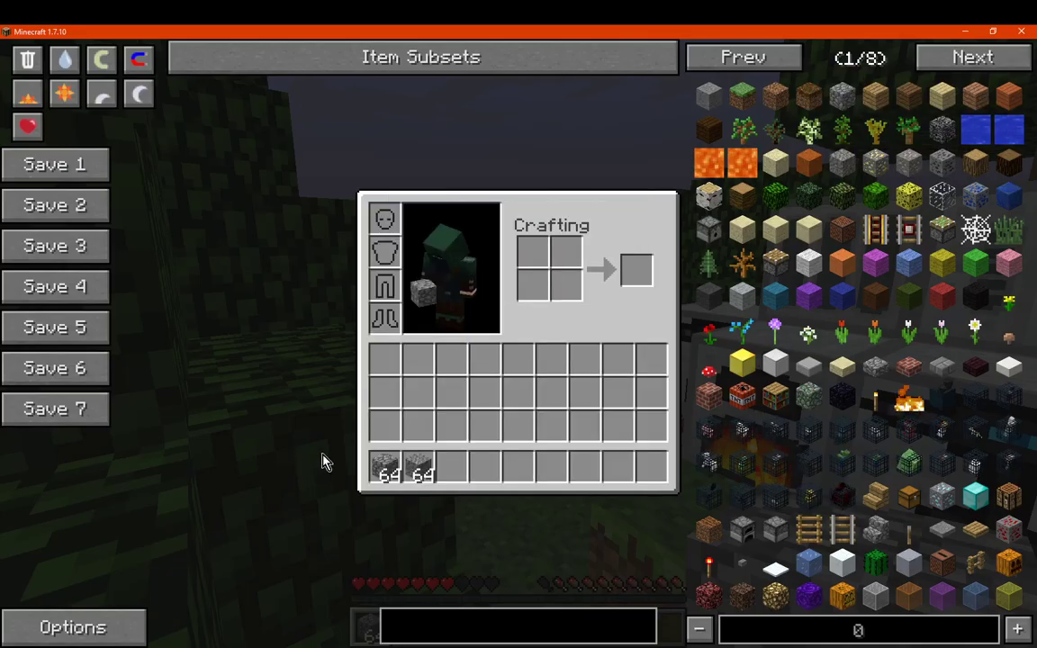